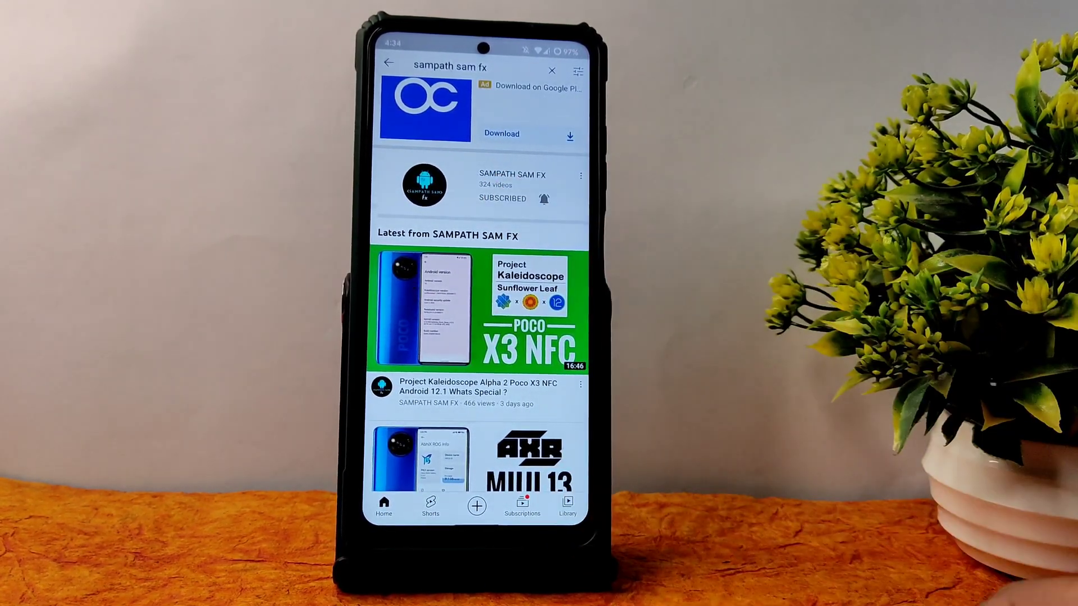
Open the SAMPATH SAM FX Community tab and expand the TWRP 3.6.2 POCO X3 post
left_click(505, 181)
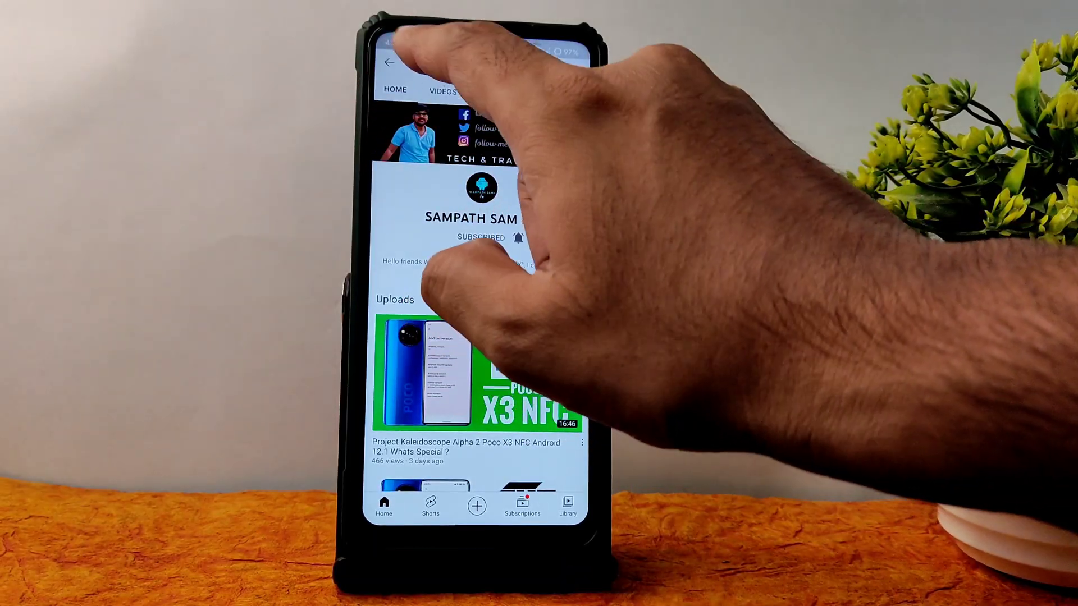
left_click(438, 95)
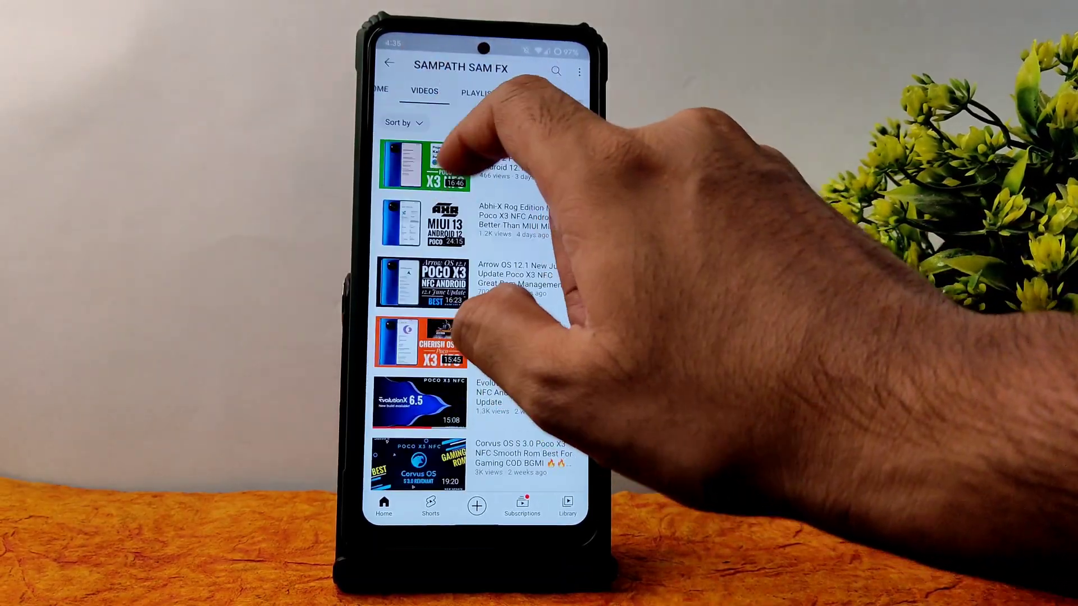
left_click(472, 95)
left_click(482, 93)
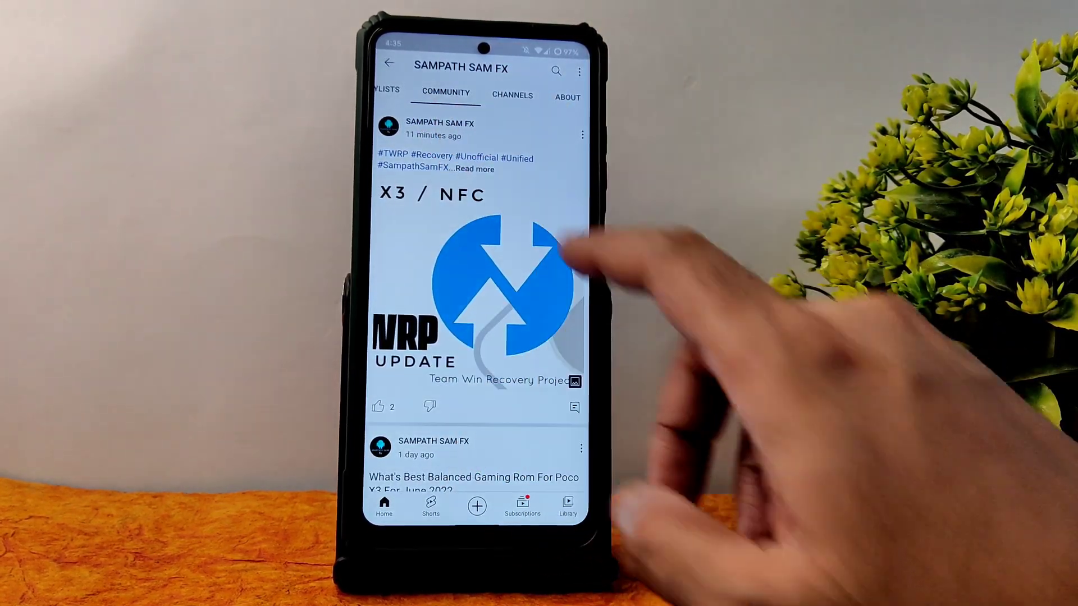
left_click(492, 291)
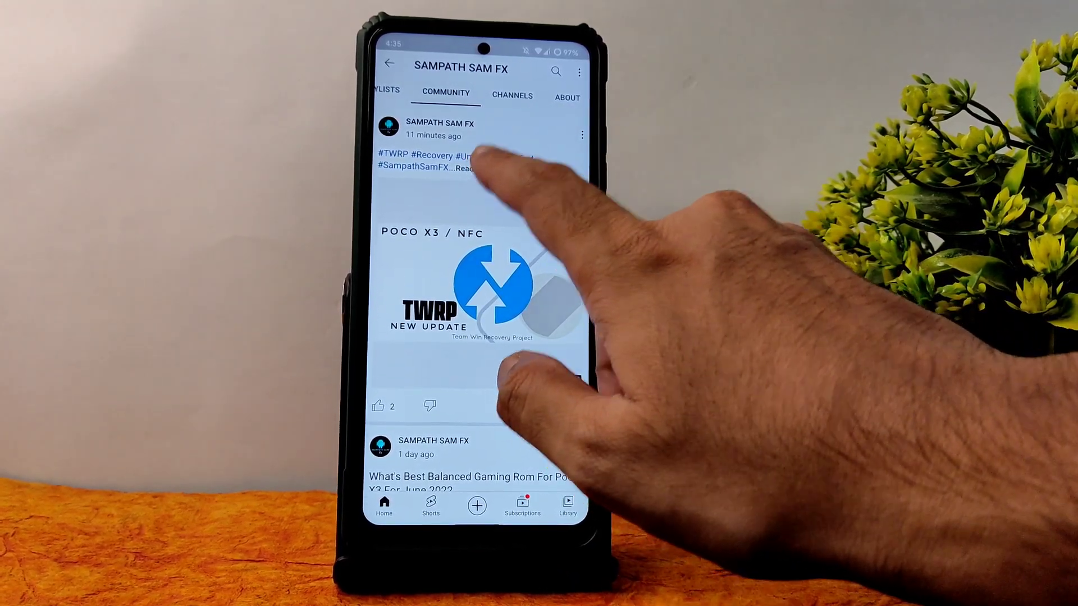
left_click(475, 169)
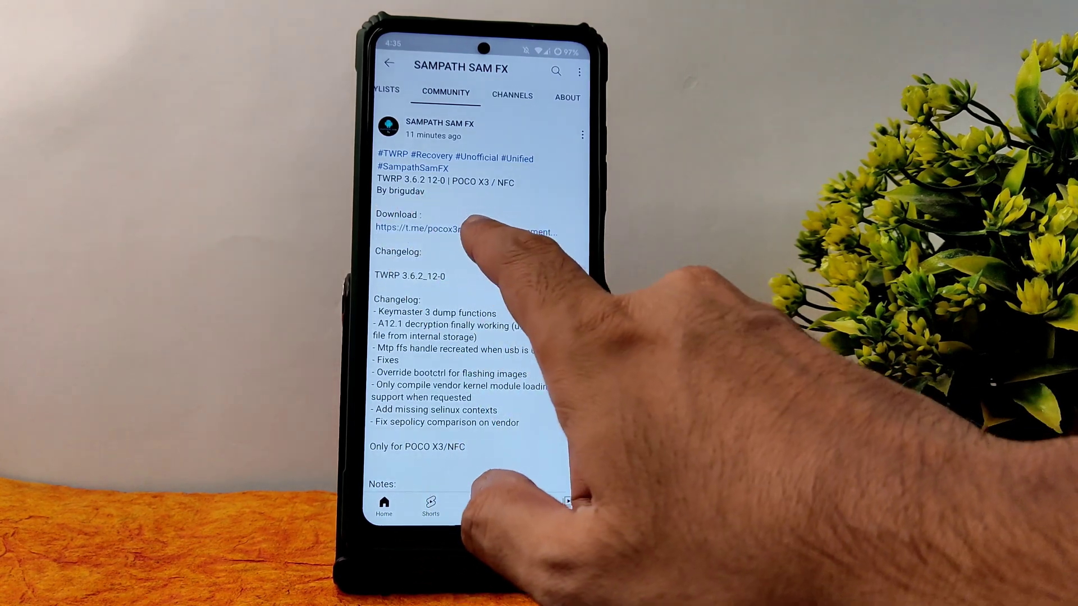
left_click(465, 230)
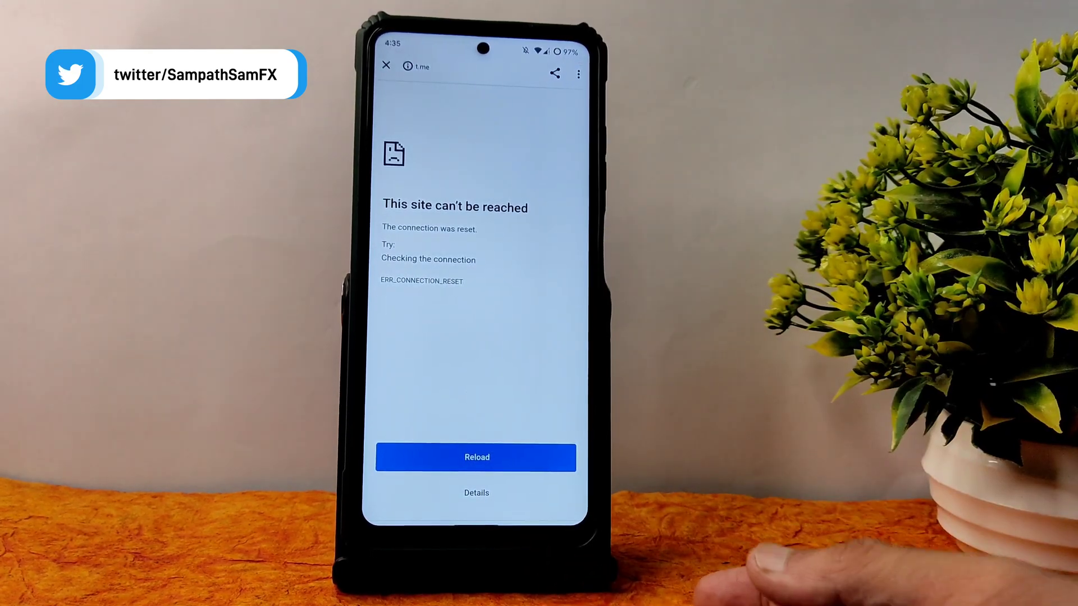
left_click(385, 64)
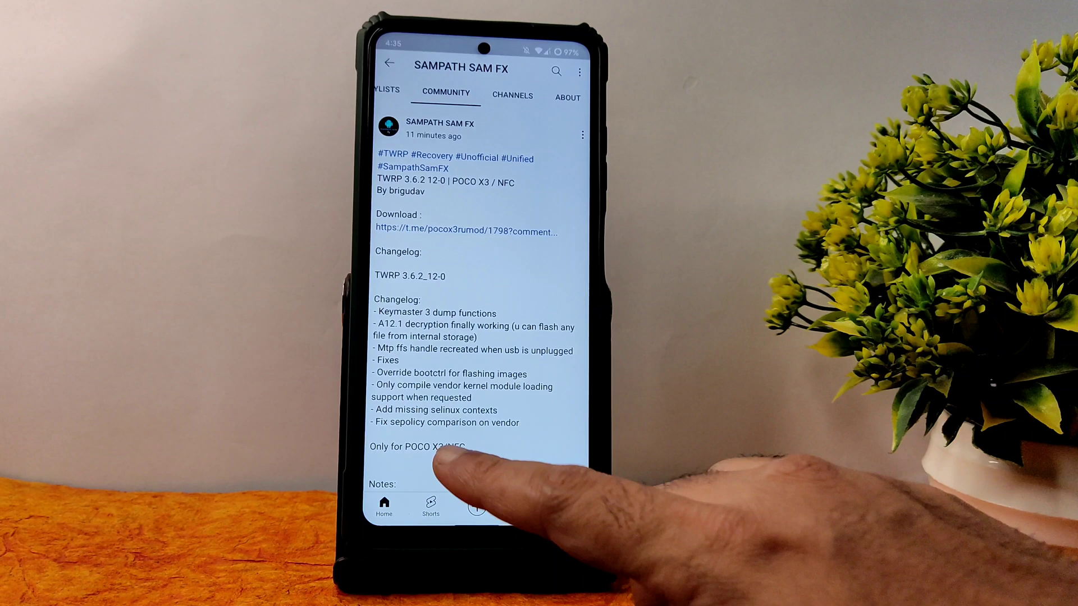
scroll(475, 337, "down", 3)
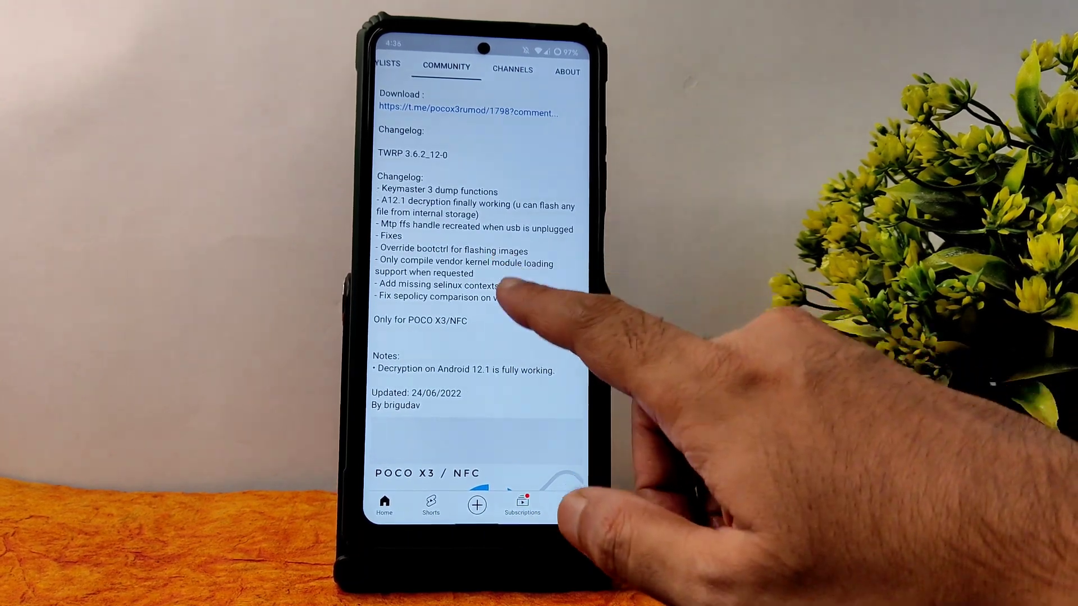
scroll(469, 287, "up", 4)
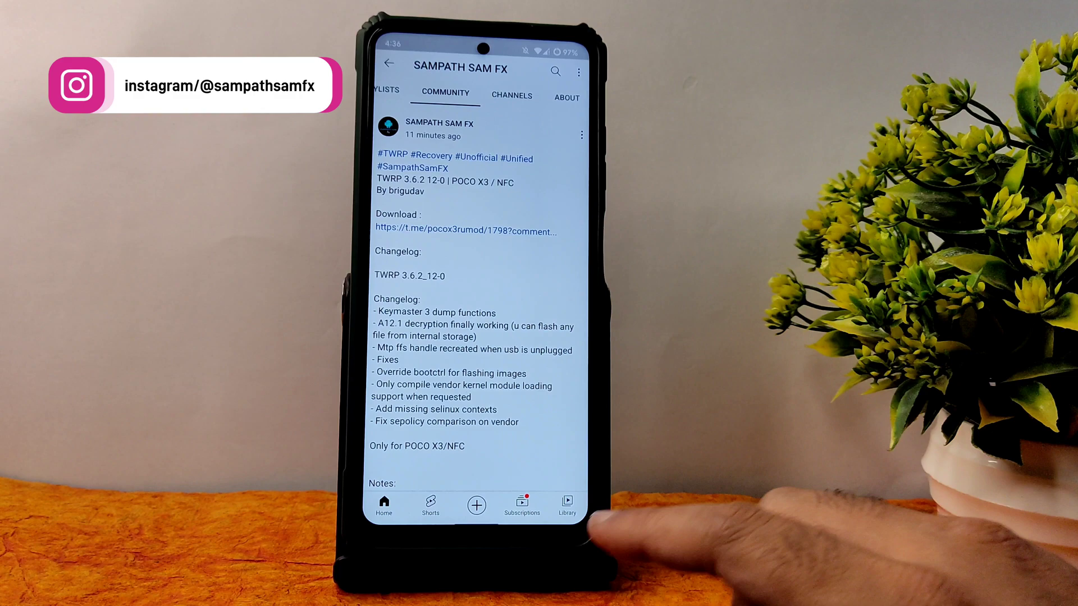
Remove the phone's pattern lock in Settings > Security by setting the screen lock to None
left_click_drag(476, 518, 476, 295)
left_click_drag(476, 38, 476, 337)
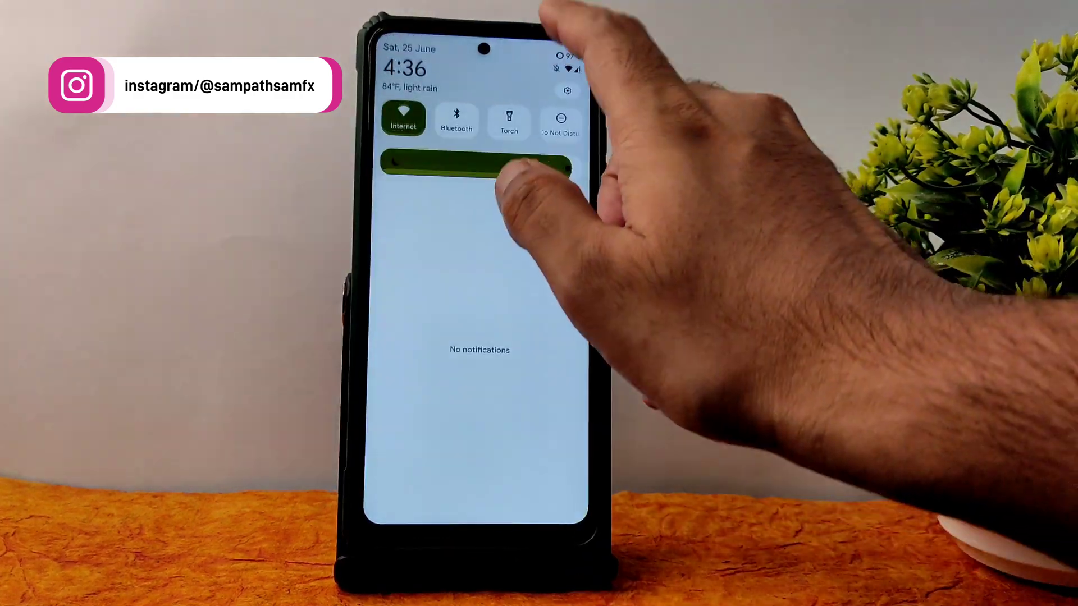
left_click(567, 88)
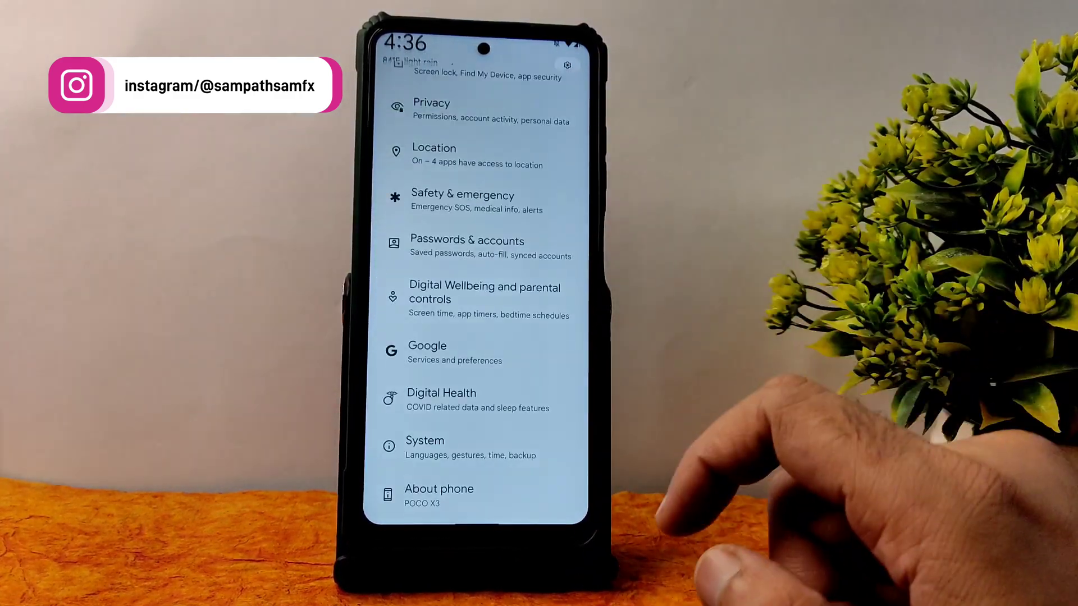
scroll(476, 295, "up", 5)
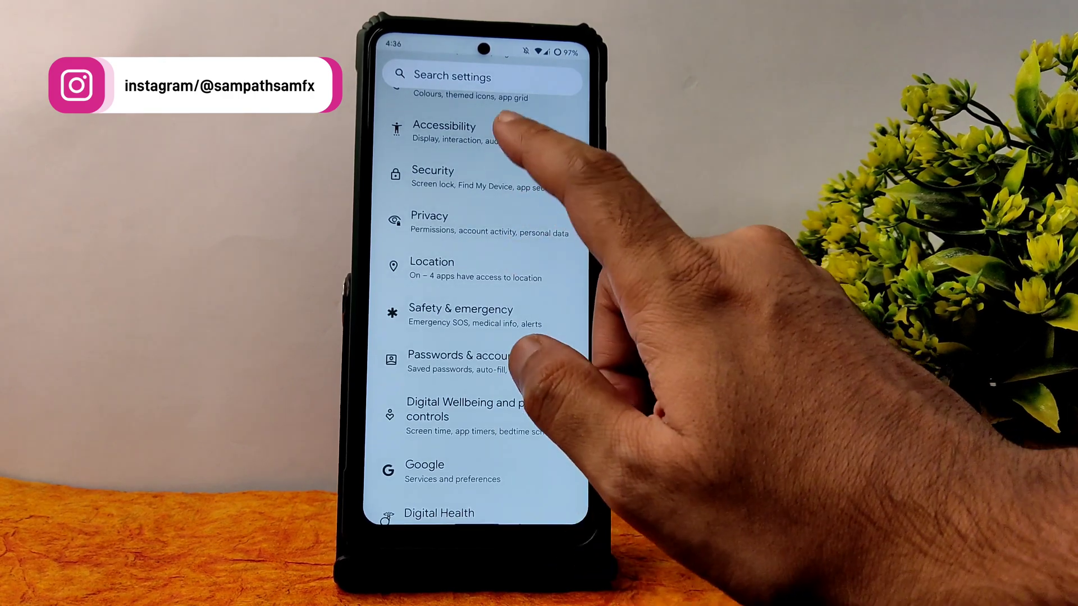
scroll(475, 295, "up", 4)
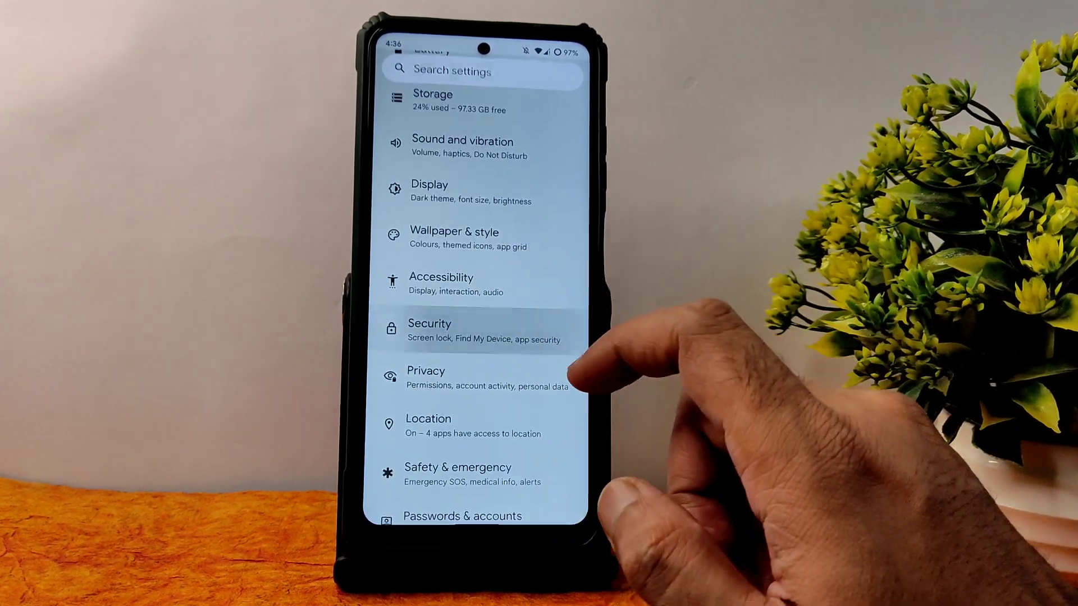
left_click(472, 330)
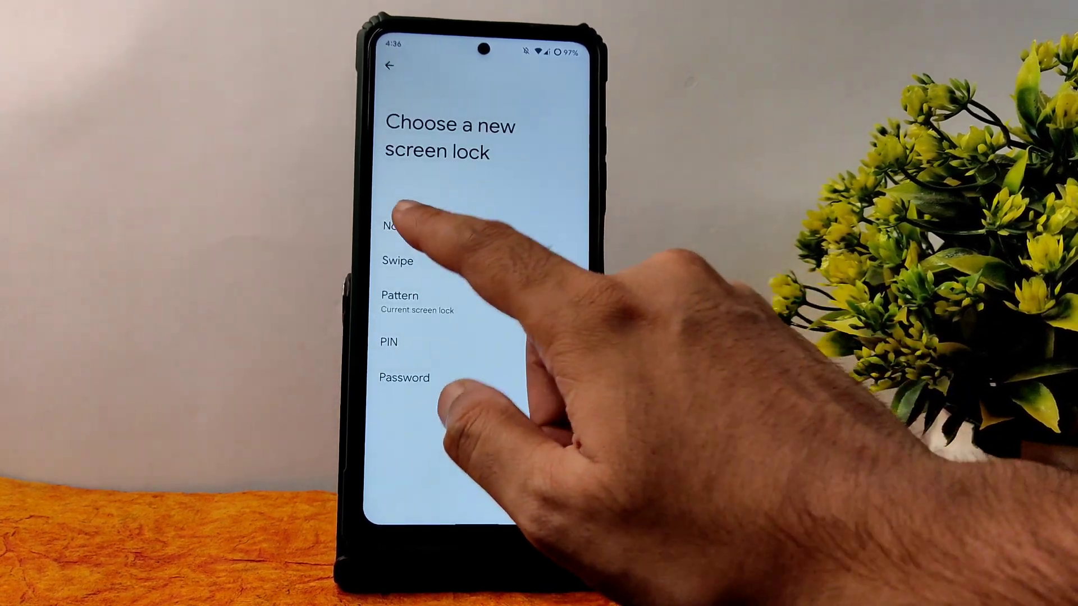
left_click(424, 222)
left_click(551, 336)
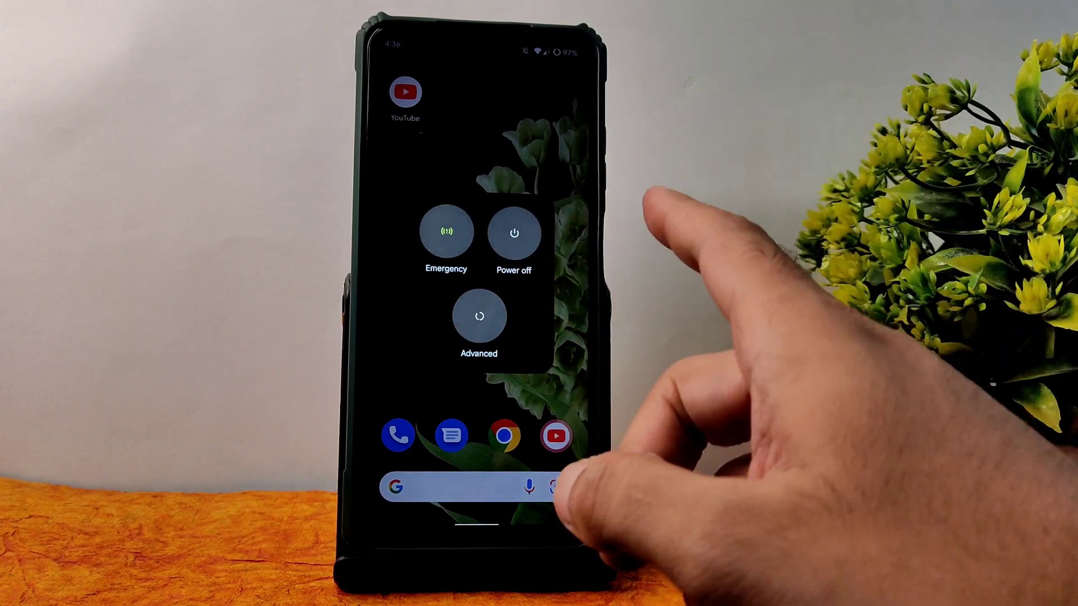
Reboot into TWRP 3.6.0 recovery through the power menu's Advanced options
left_click(479, 316)
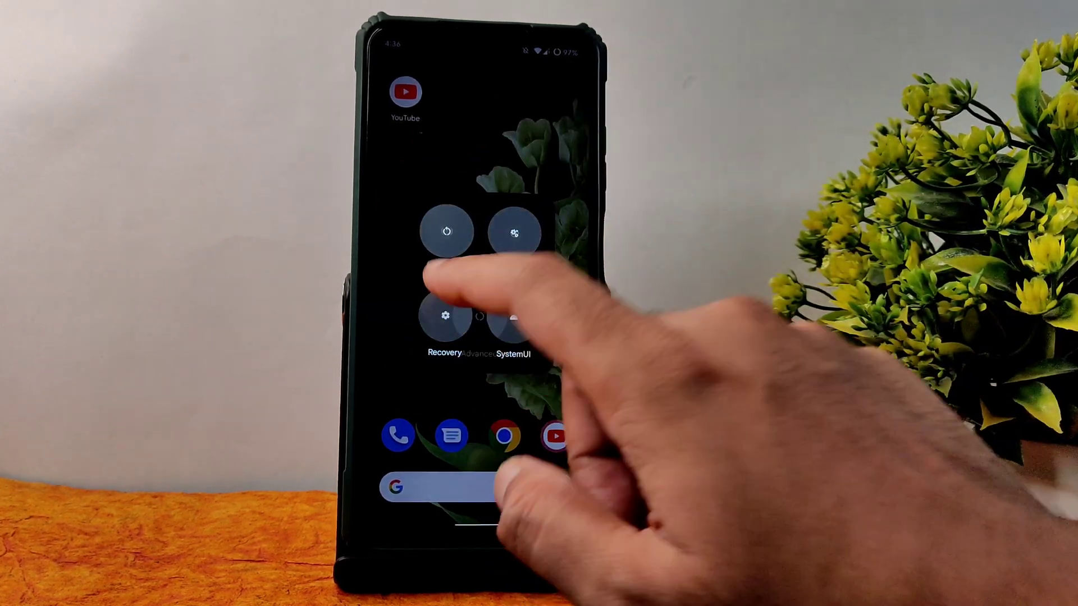
left_click(445, 316)
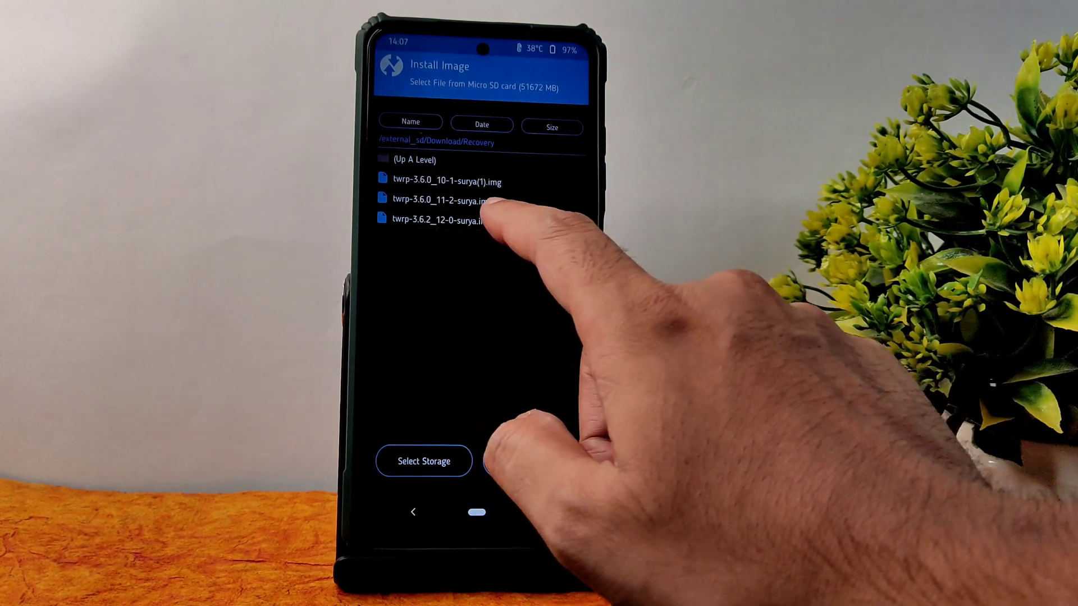
Select twrp-3.6.2_12-0-surya.img from the SD card's Download/Recovery folder
left_click(446, 219)
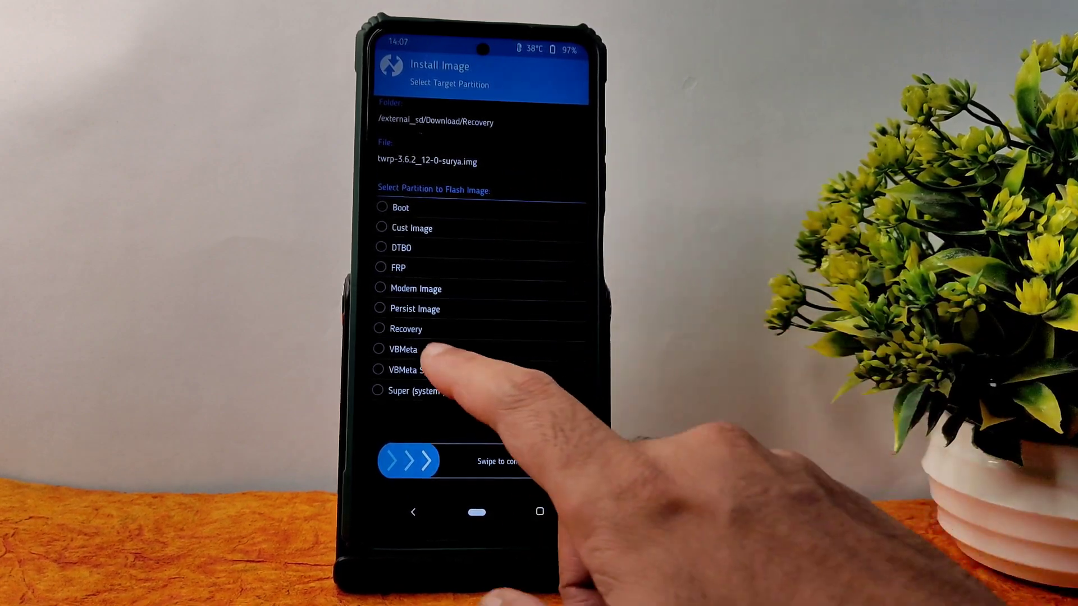
Flash twrp-3.6.2_12-0-surya.img to the Recovery partition with the confirm swipe
left_click(406, 329)
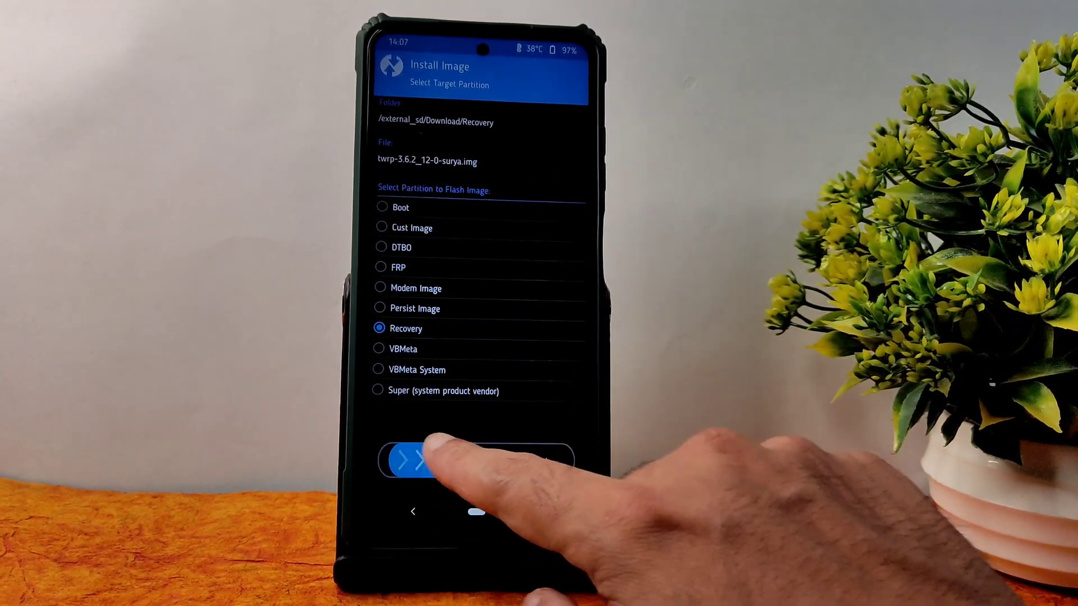
left_click_drag(407, 462, 565, 461)
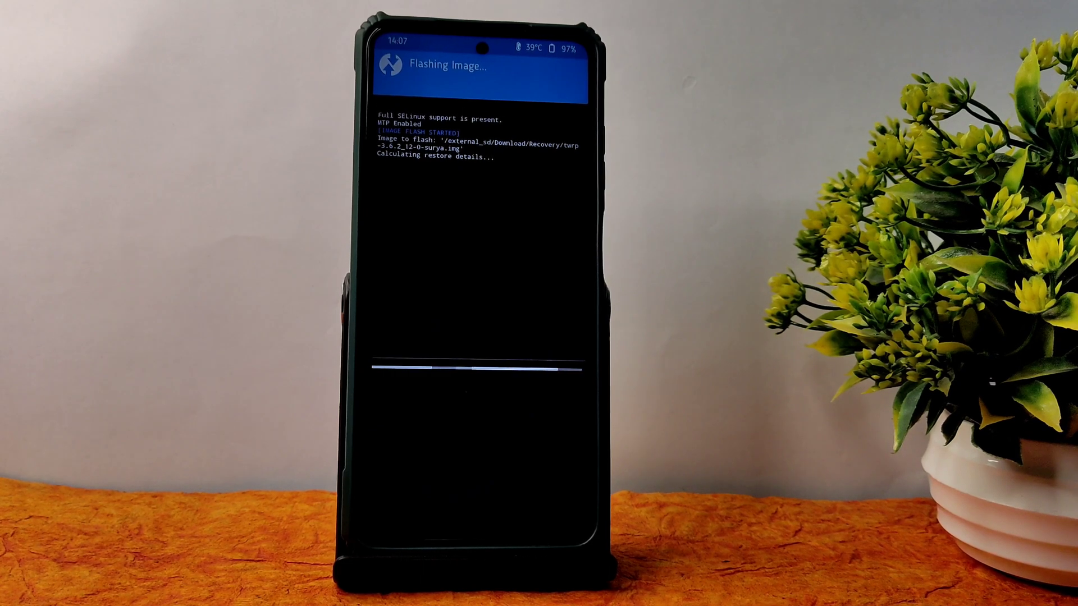